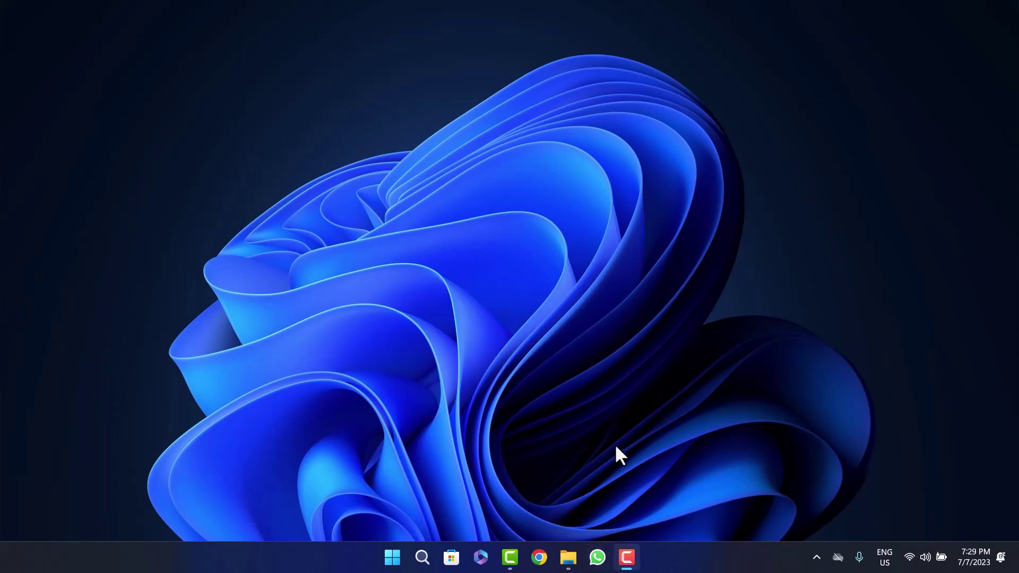
- Launch WhatsApp from the taskbar and minimise its window to the desktop
left_click(596, 558)
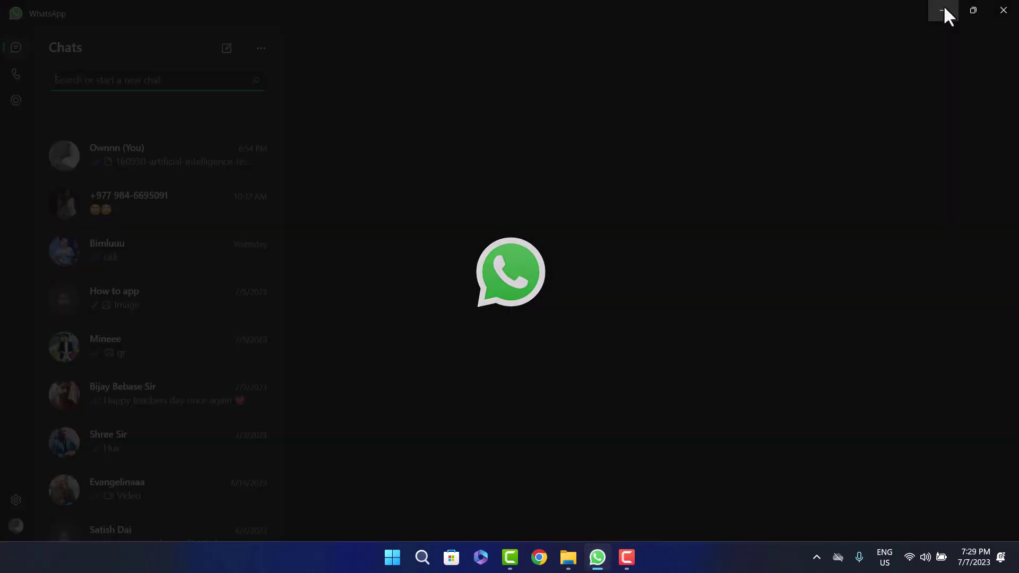
left_click(944, 11)
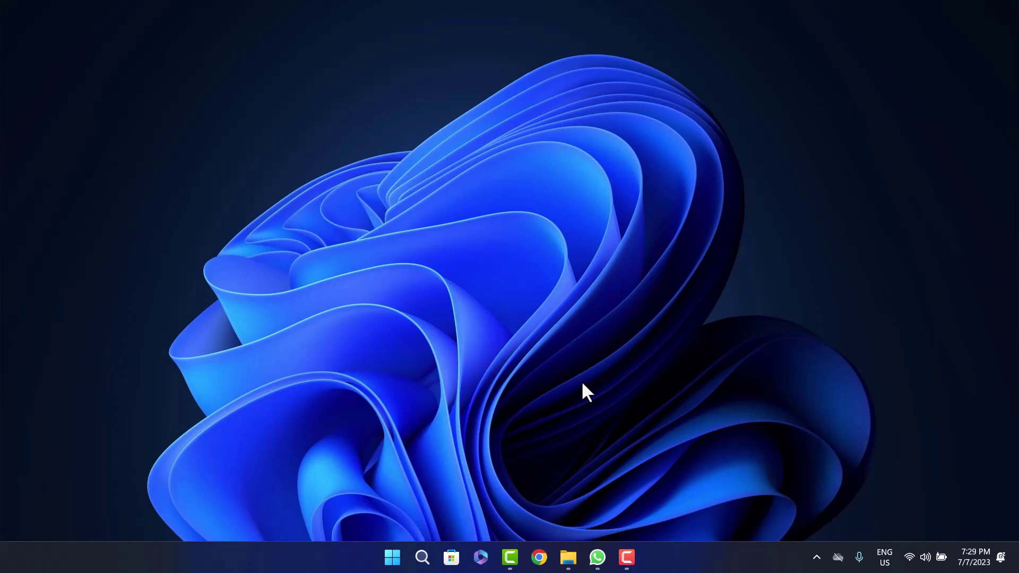
left_click(568, 557)
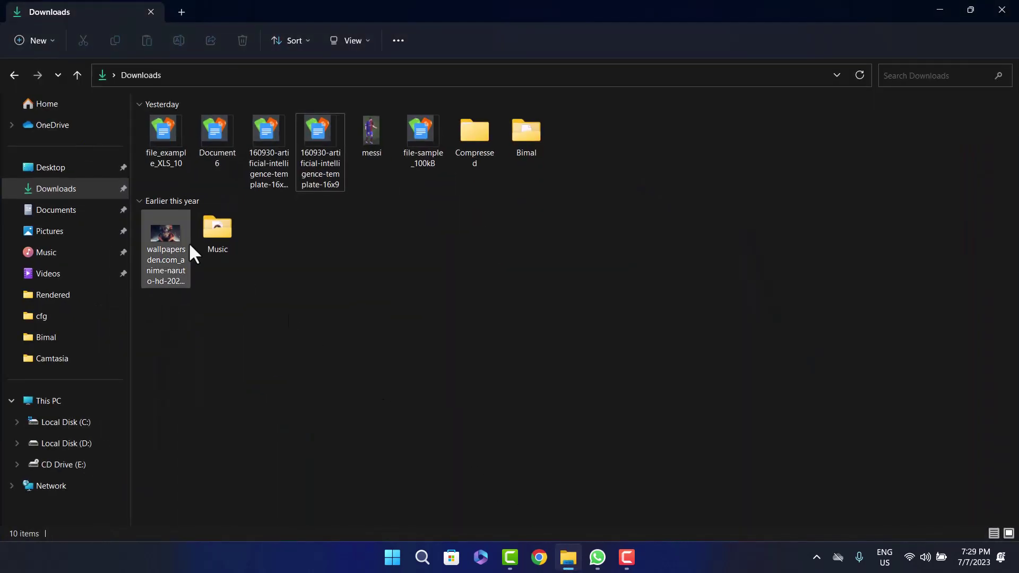
left_click(319, 171)
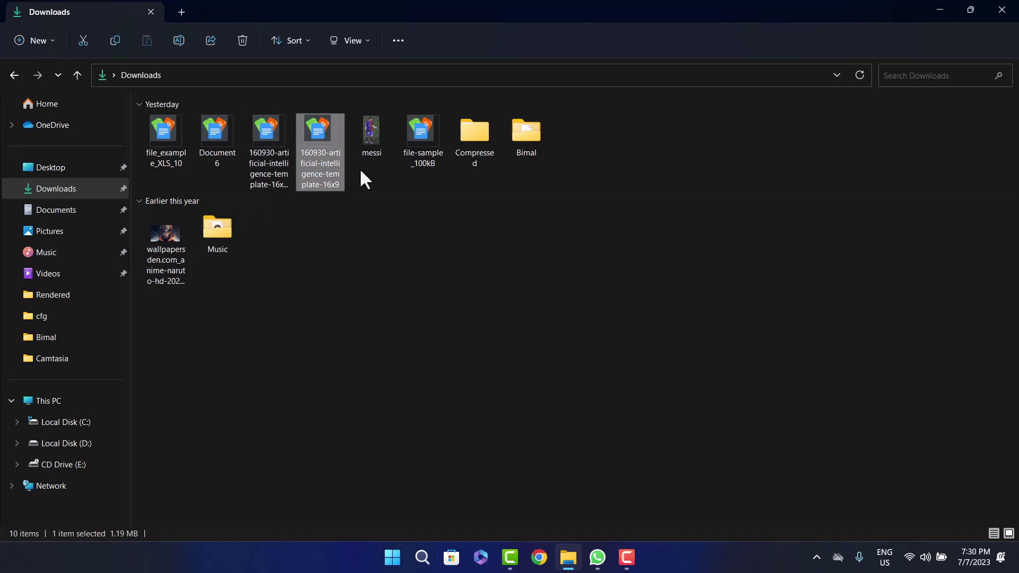
left_click(940, 9)
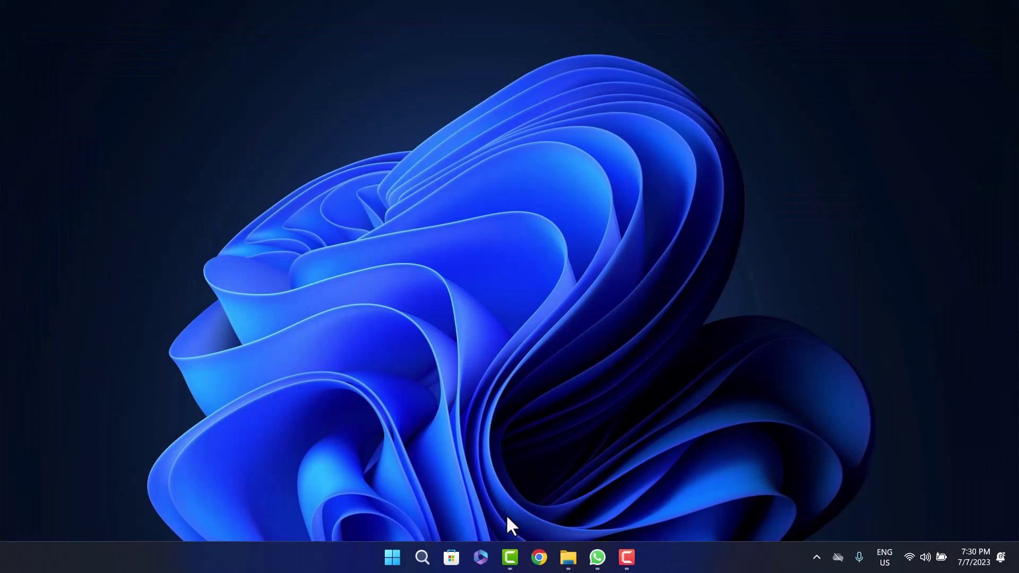
- Reopen WhatsApp on the 'Ownnn (You)' self-chat and show its attachment menu
left_click(597, 557)
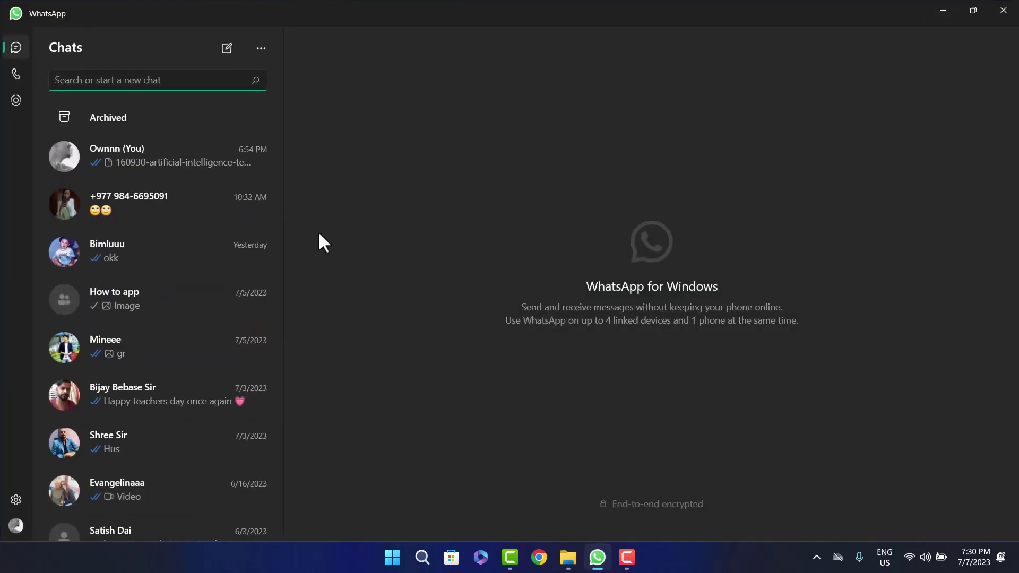
left_click(187, 155)
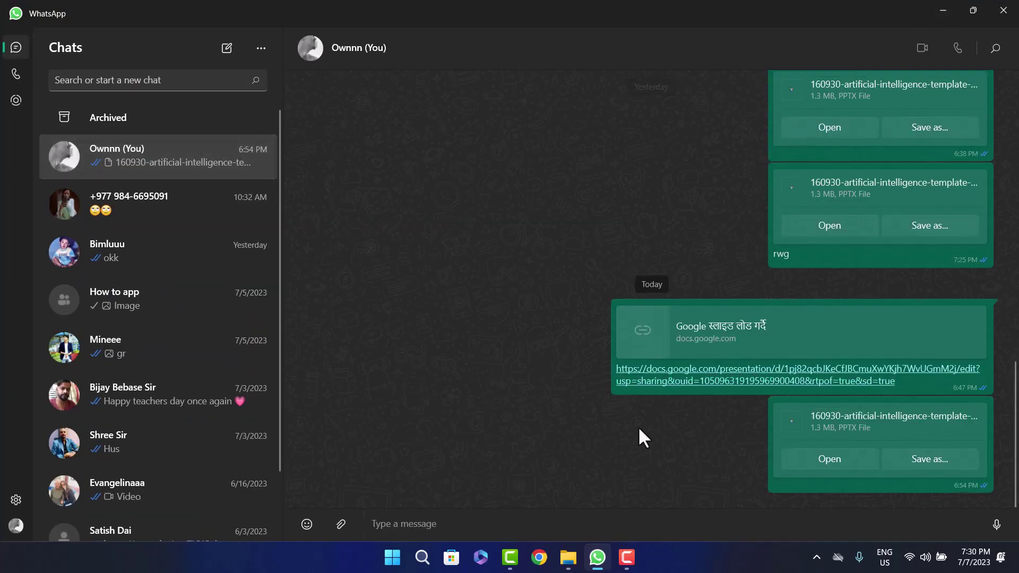
left_click(340, 523)
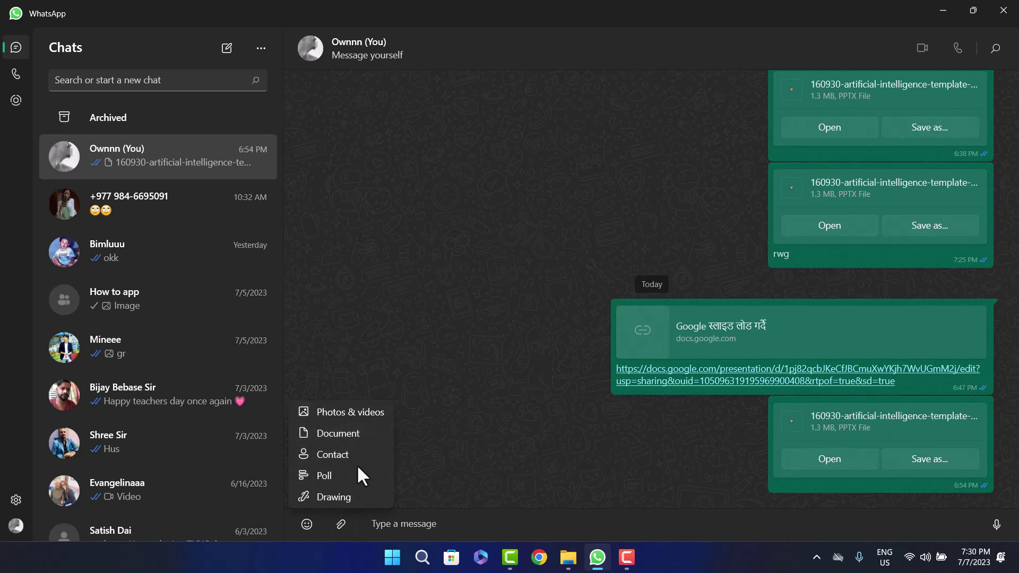
- Attach '160930-artificial-intelligence-template-16x9 (1).pptx' from Downloads as a document
left_click(350, 433)
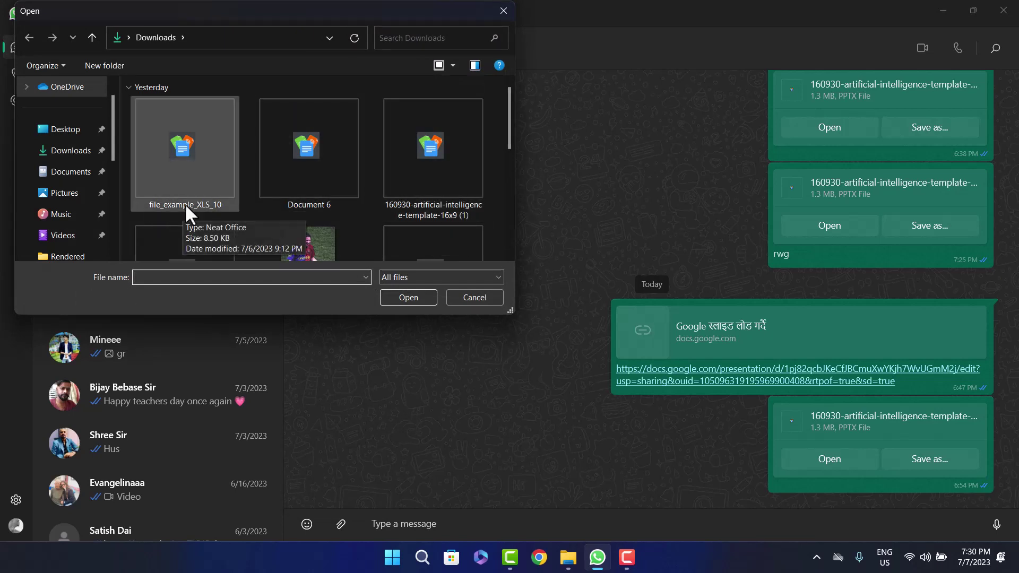
left_click(71, 149)
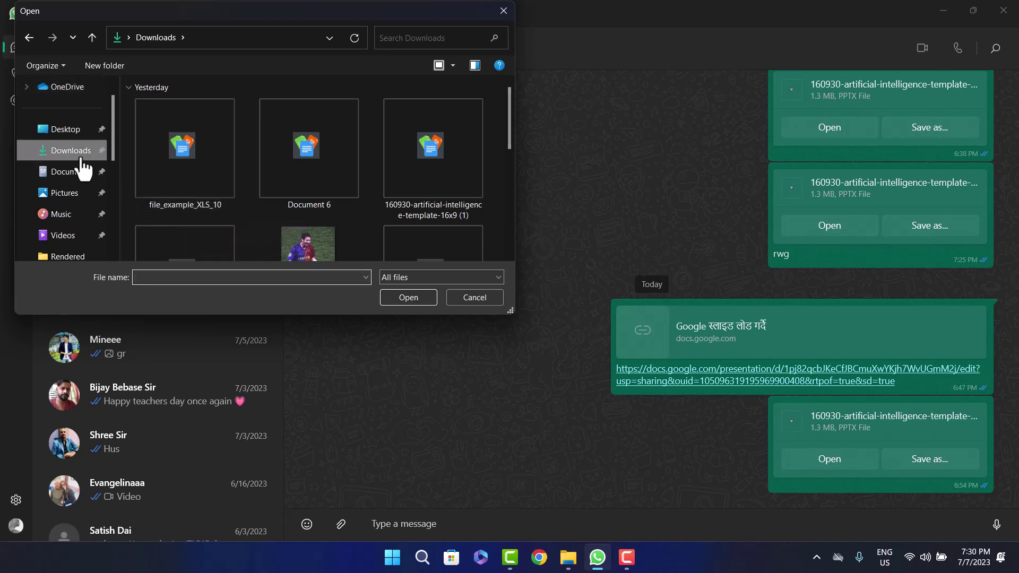
left_click(416, 180)
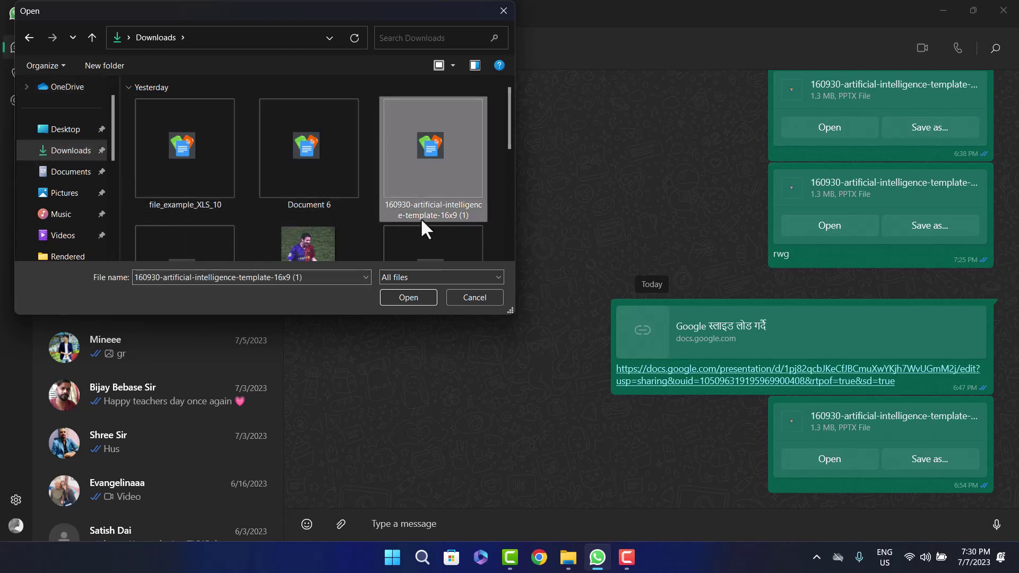
left_click(409, 296)
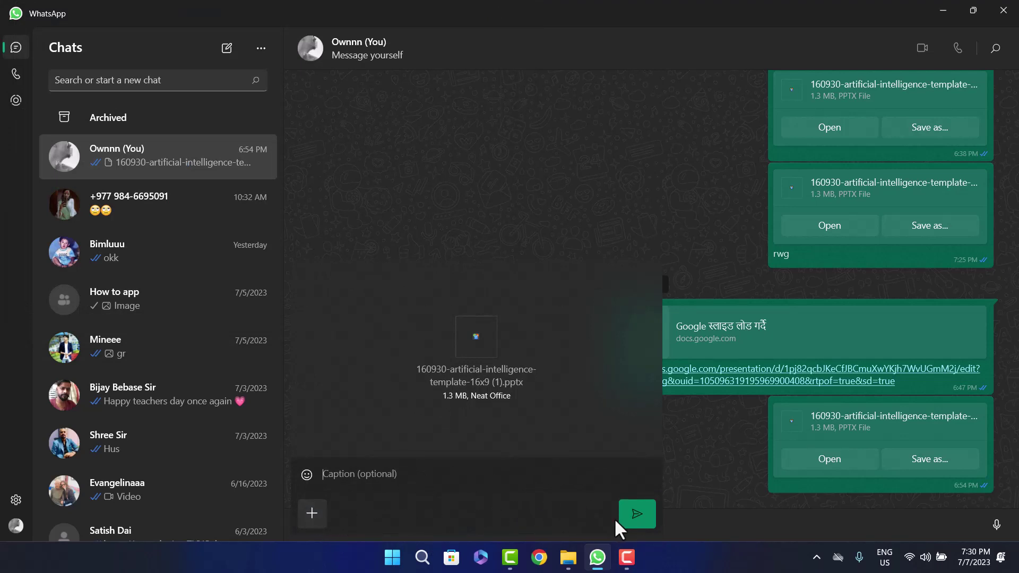
- Send the 16x9 artificial-intelligence template presentation to the self-chat
left_click(637, 513)
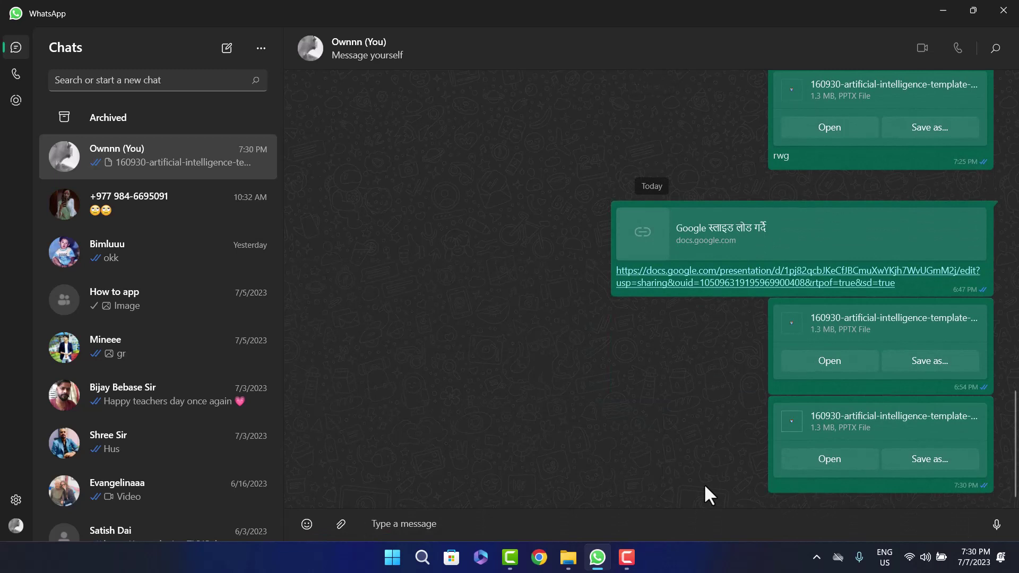